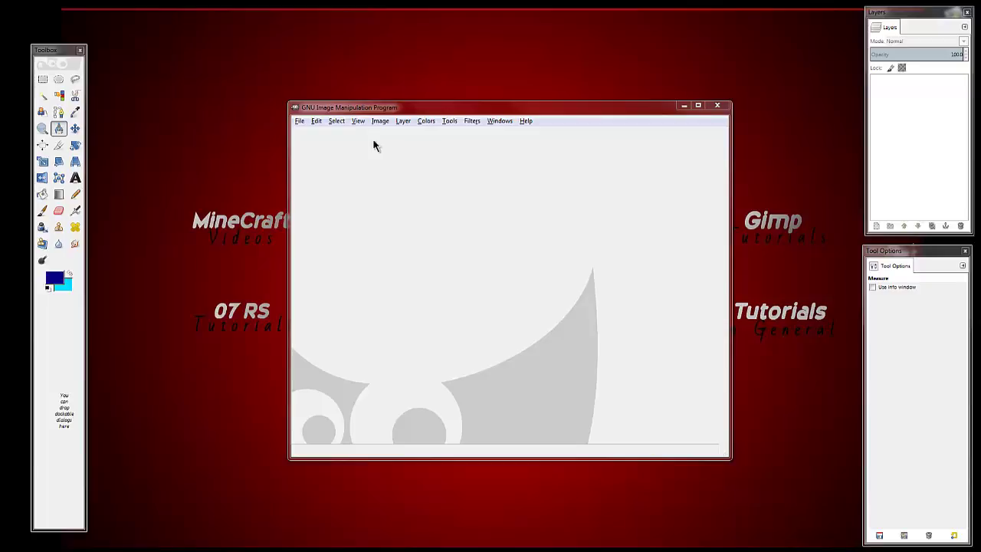
- Create a new 2560 × 1440 px image with a cyan-filled Background layer
{"action": "left_click", "coordinate": [299, 123]}
{"action": "left_click", "coordinate": [303, 134]}
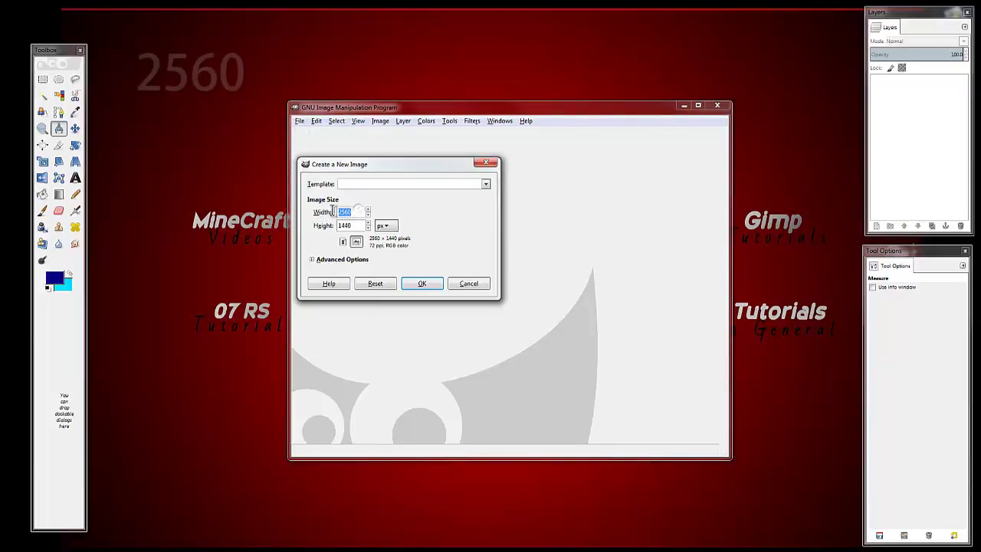
{"action": "left_click", "coordinate": [356, 225]}
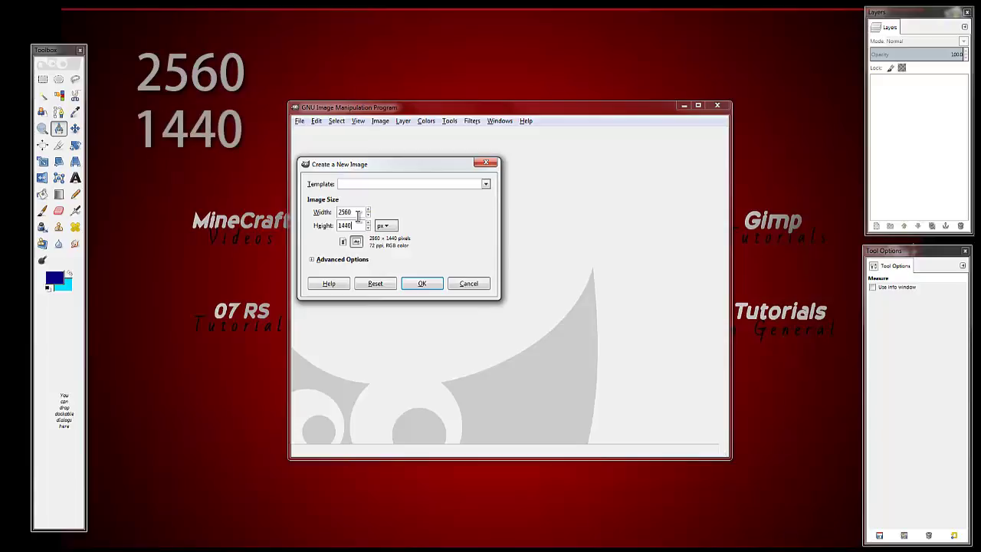
{"action": "left_click", "coordinate": [423, 286]}
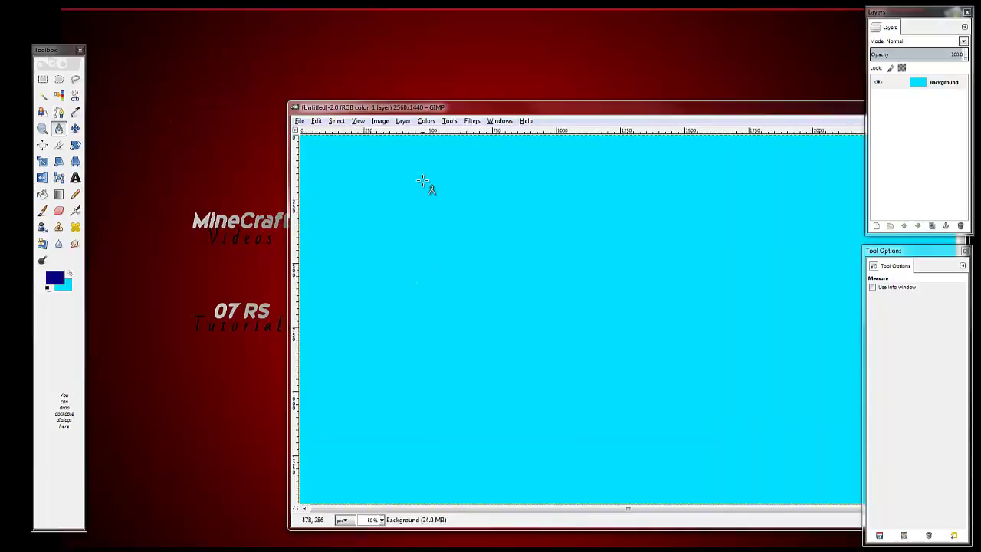
- Move the image window left and delete the cyan Background layer, keeping only the transparent Layer
{"action": "left_click_drag", "start_coordinate": [398, 103], "coordinate": [236, 85]}
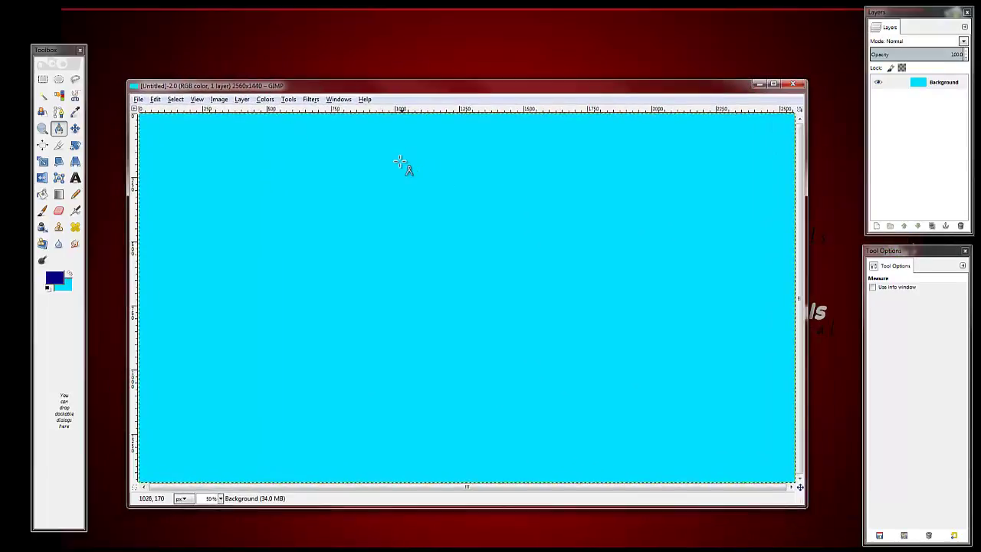
{"action": "right_click", "coordinate": [918, 85]}
{"action": "left_click", "coordinate": [954, 216]}
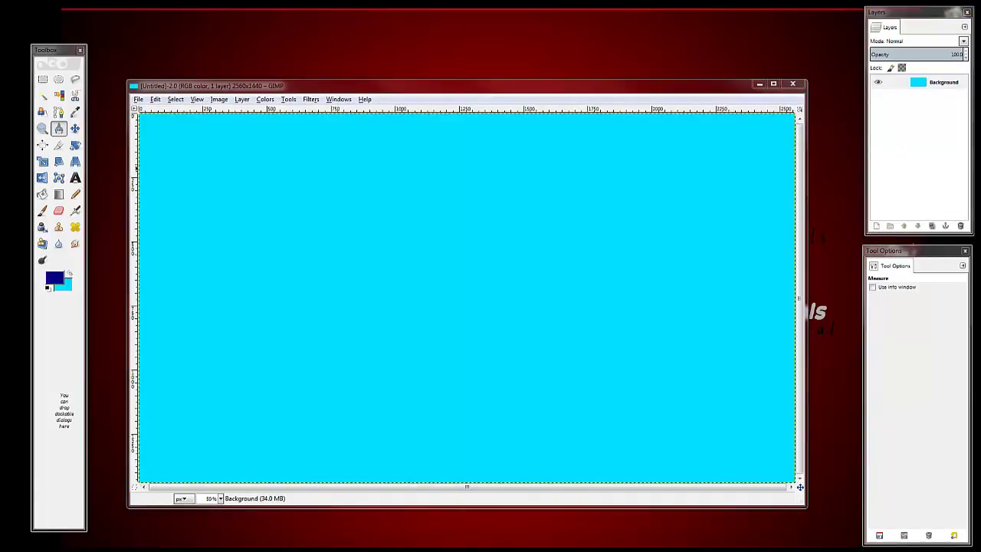
{"action": "right_click", "coordinate": [931, 97]}
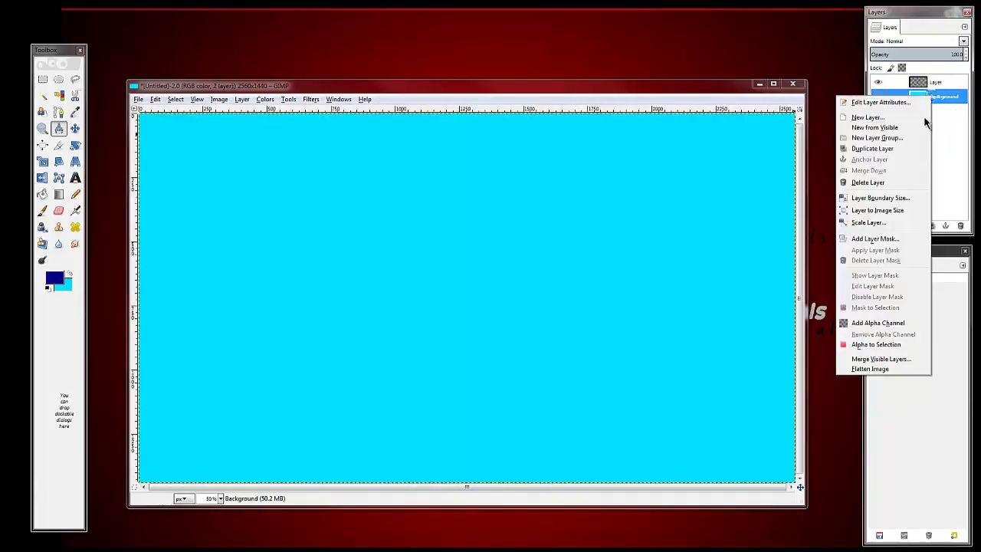
{"action": "left_click", "coordinate": [869, 182]}
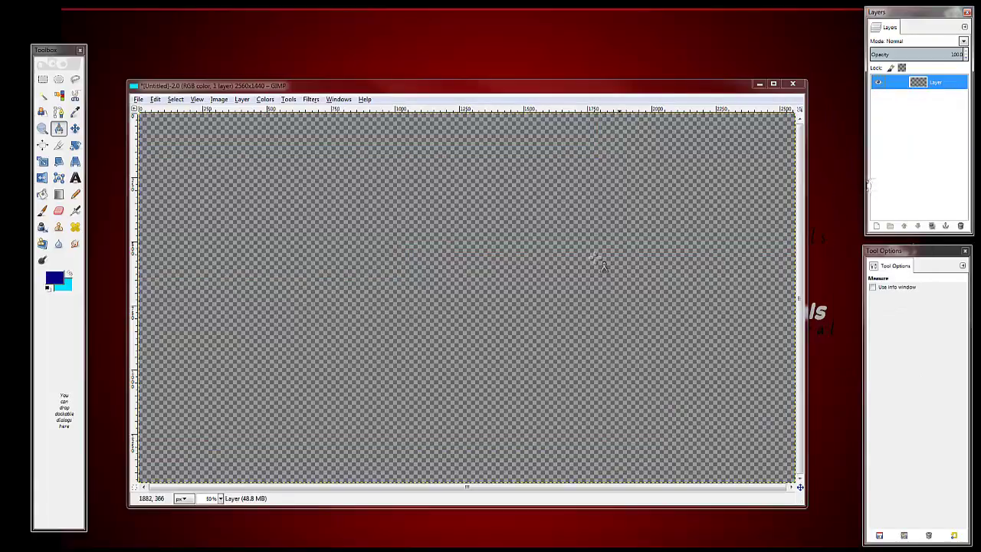
{"action": "scroll", "coordinate": [441, 182], "scroll_direction": "down", "scroll_amount": 2}
{"action": "scroll", "coordinate": [445, 182], "scroll_direction": "up", "scroll_amount": 2}
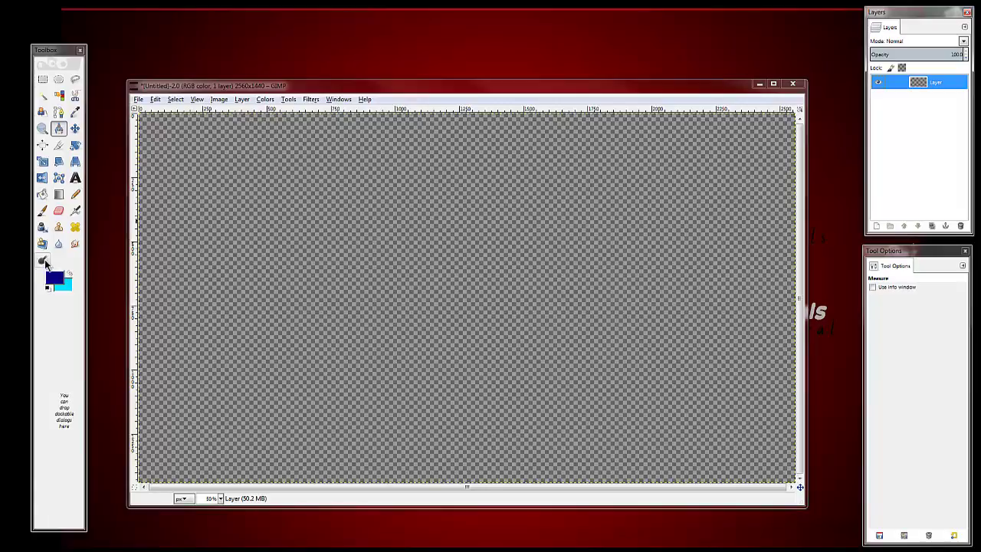
- Set the foreground colour to dark blue 080283 and the background to cyan 03deff for gradient filling
{"action": "left_click", "coordinate": [59, 280]}
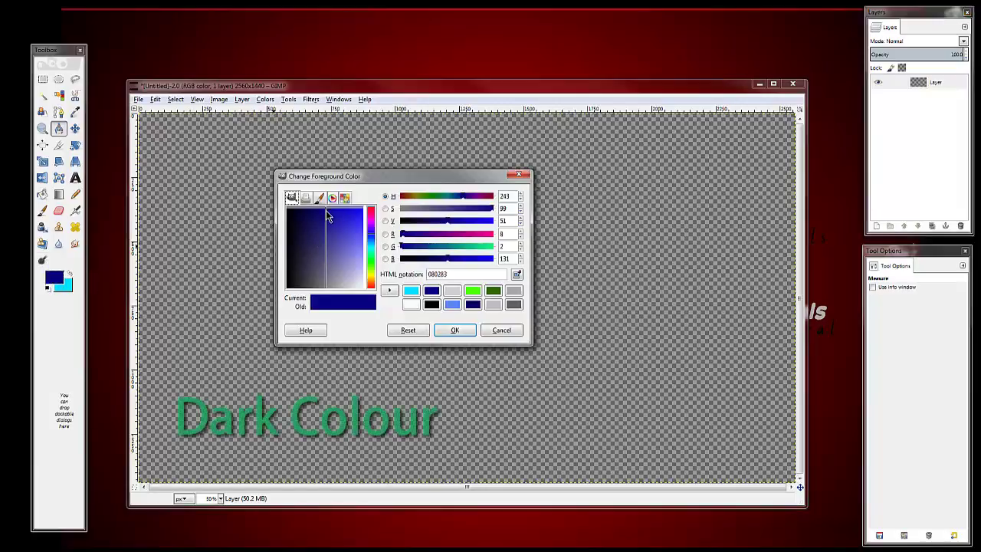
{"action": "left_click", "coordinate": [455, 330]}
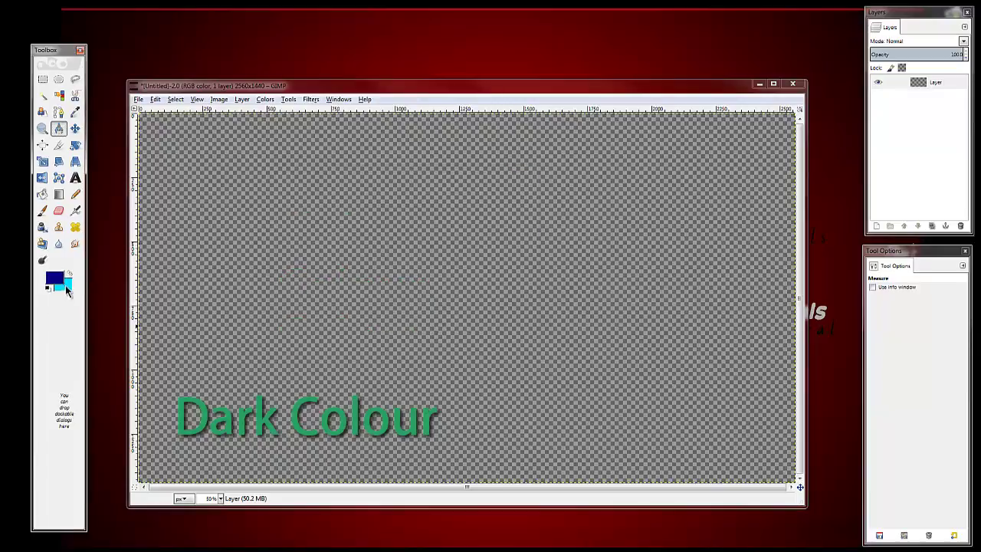
{"action": "left_click", "coordinate": [67, 290]}
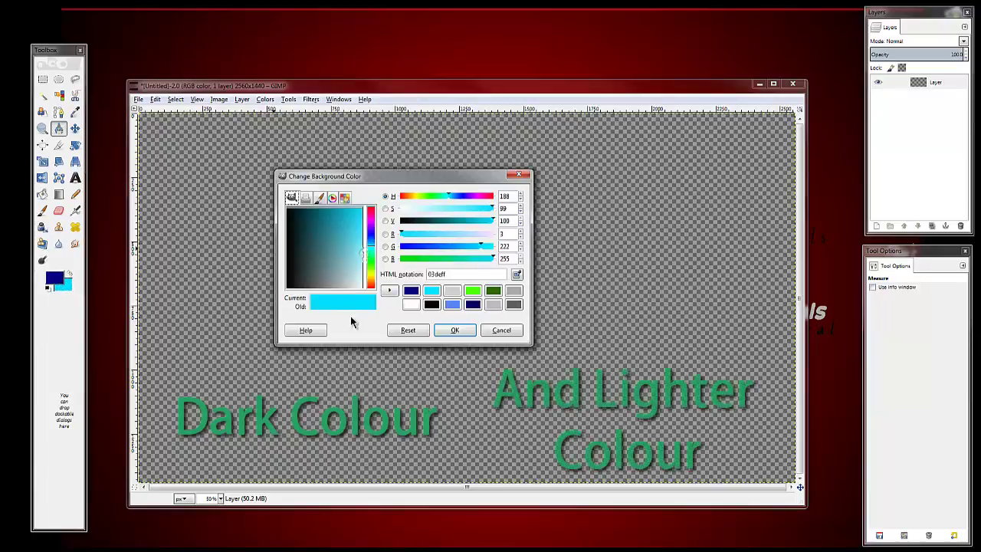
{"action": "left_click", "coordinate": [454, 331]}
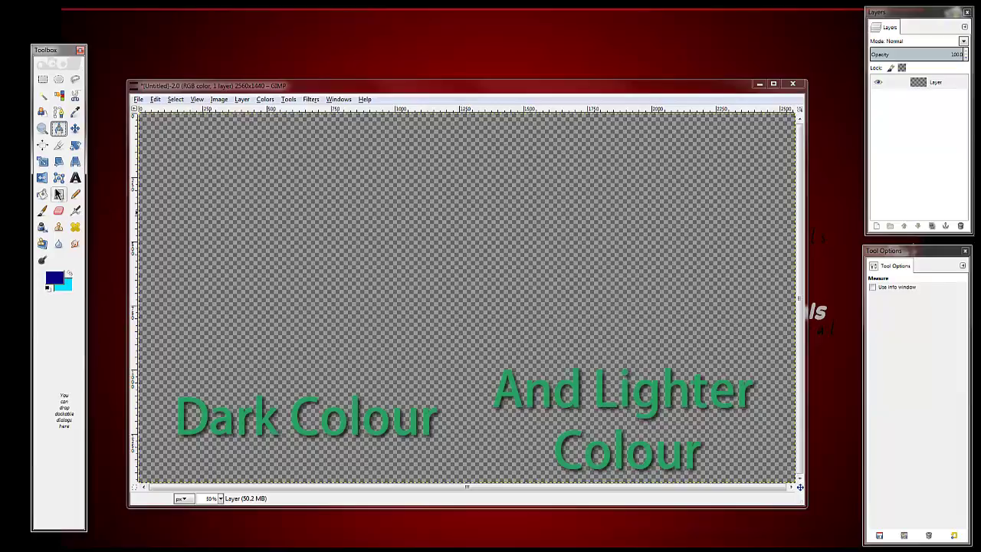
{"action": "left_click", "coordinate": [58, 194]}
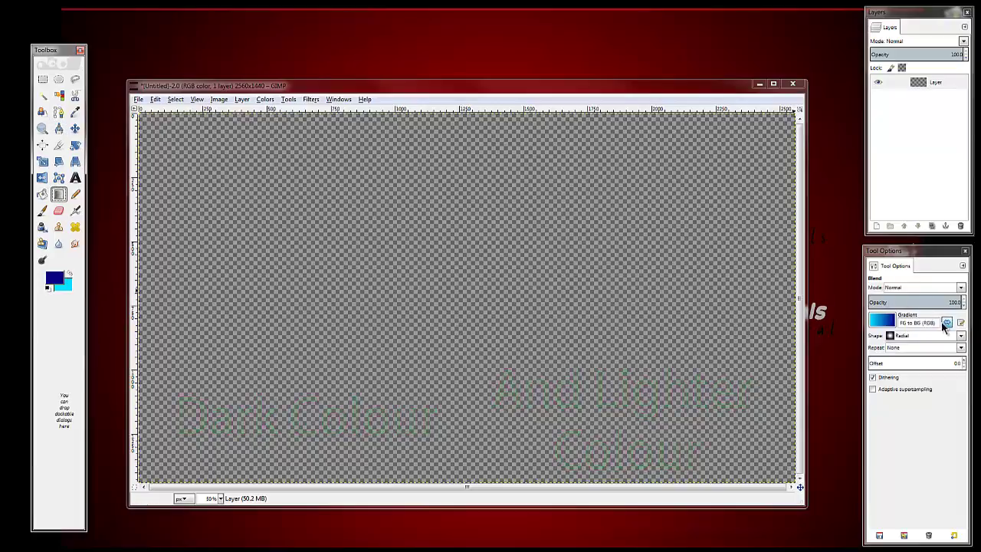
- Set the Blend tool's gradient shape to Radial, then switch to the Move tool
{"action": "left_click", "coordinate": [902, 338]}
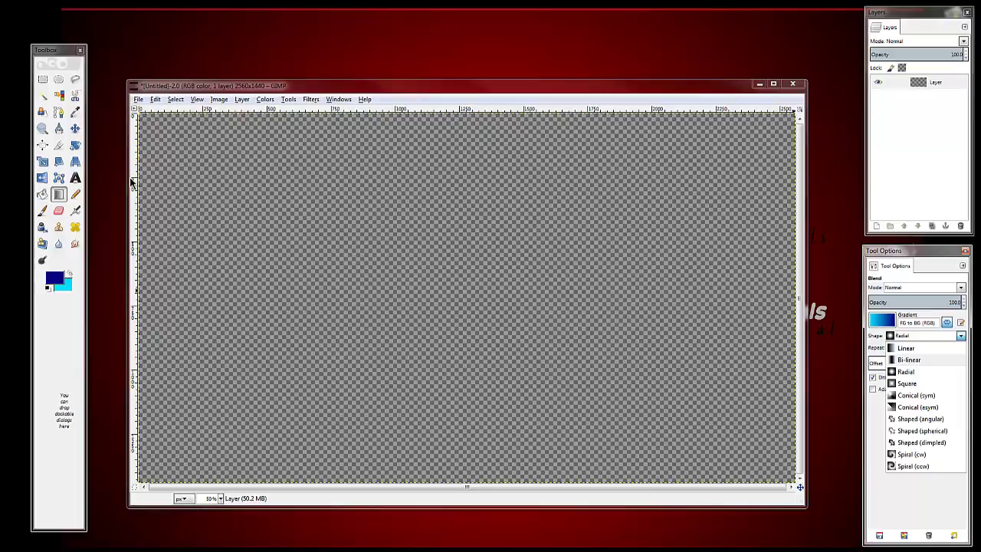
{"action": "key", "text": "Escape"}
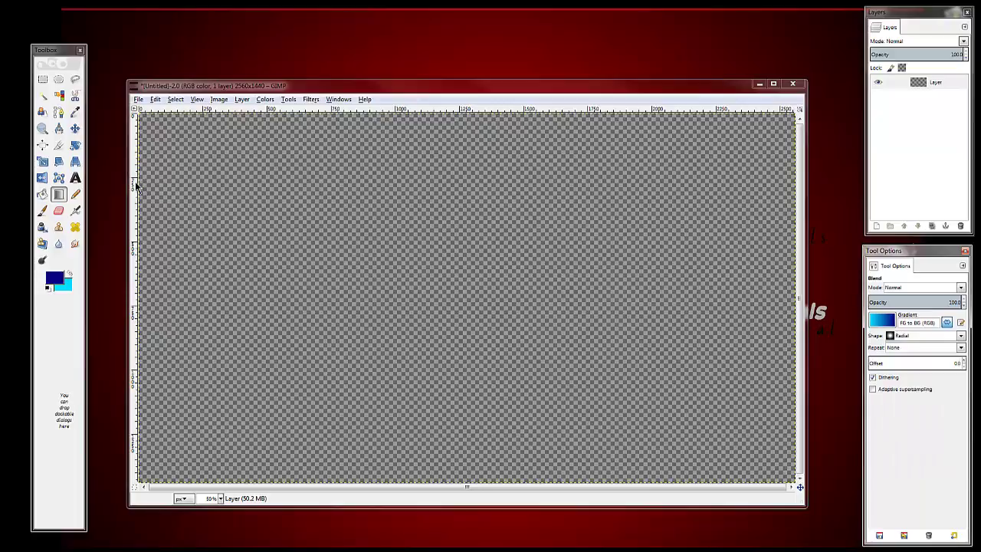
{"action": "key", "text": "m"}
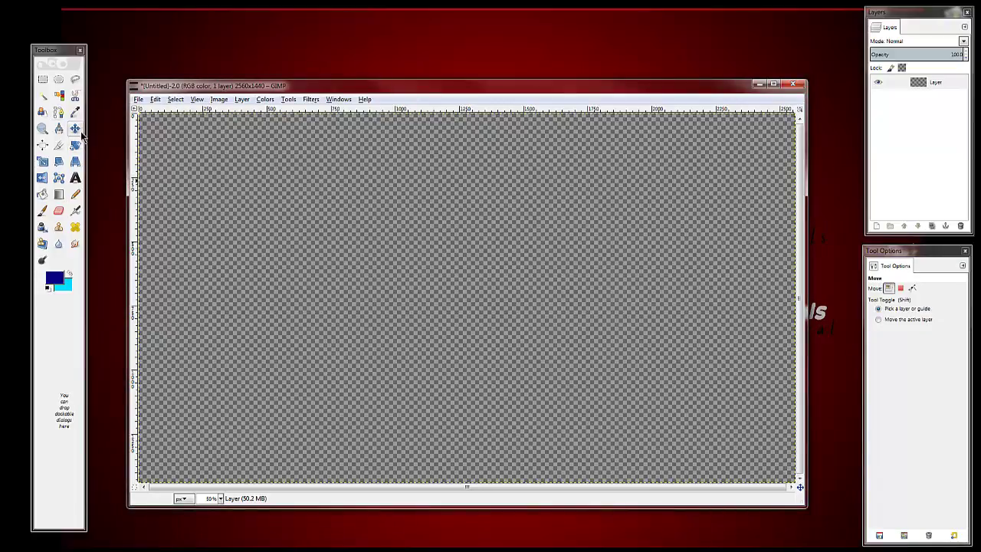
- Place a vertical guide at x=1280 and a horizontal guide at y=720
{"action": "left_click_drag", "start_coordinate": [134, 191], "coordinate": [405, 214]}
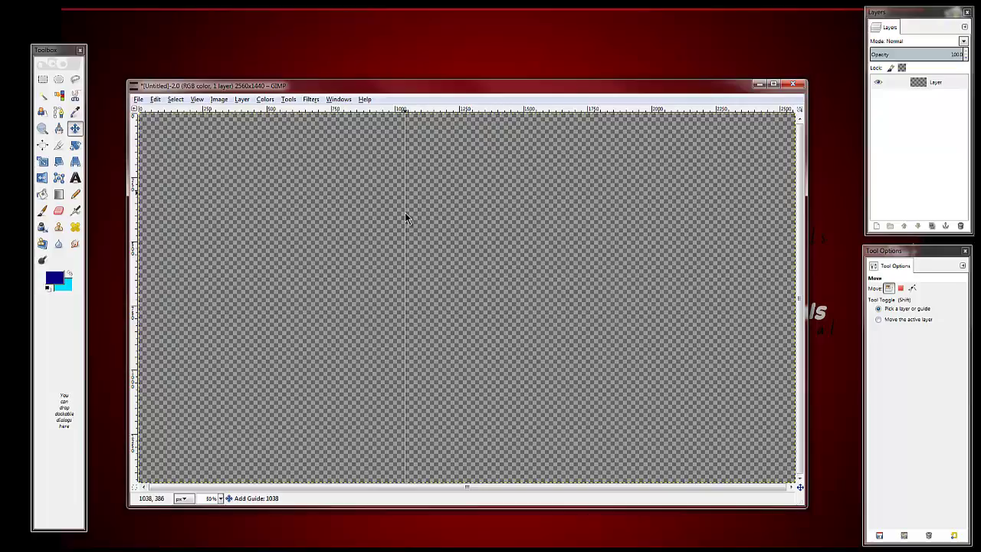
{"action": "left_click_drag", "start_coordinate": [405, 214], "coordinate": [419, 223]}
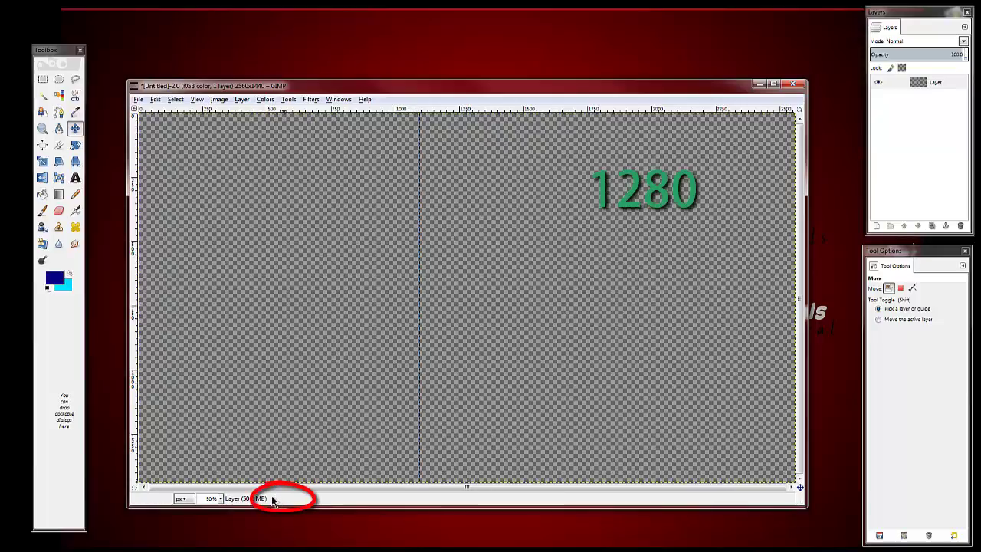
{"action": "left_click_drag", "start_coordinate": [427, 267], "coordinate": [467, 253]}
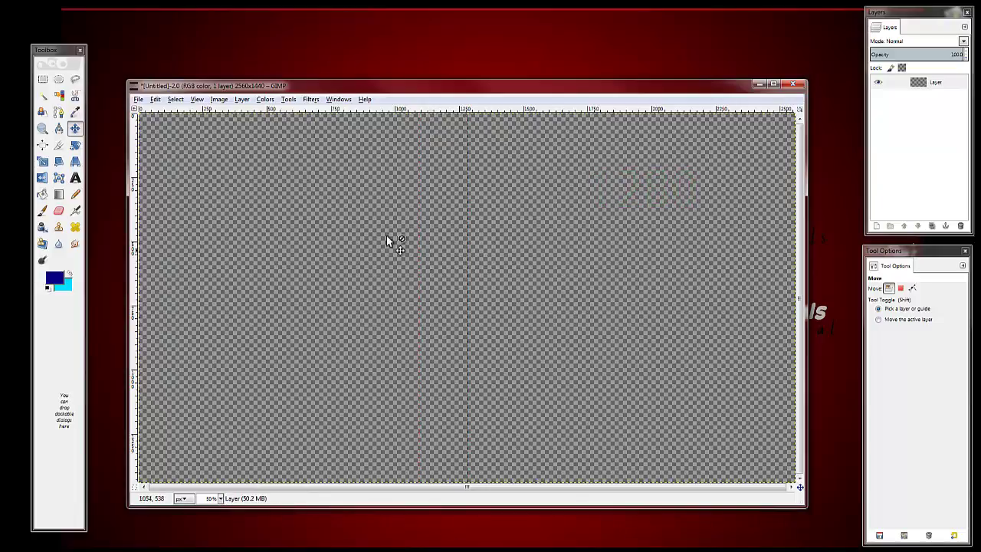
{"action": "left_click_drag", "start_coordinate": [191, 109], "coordinate": [229, 298]}
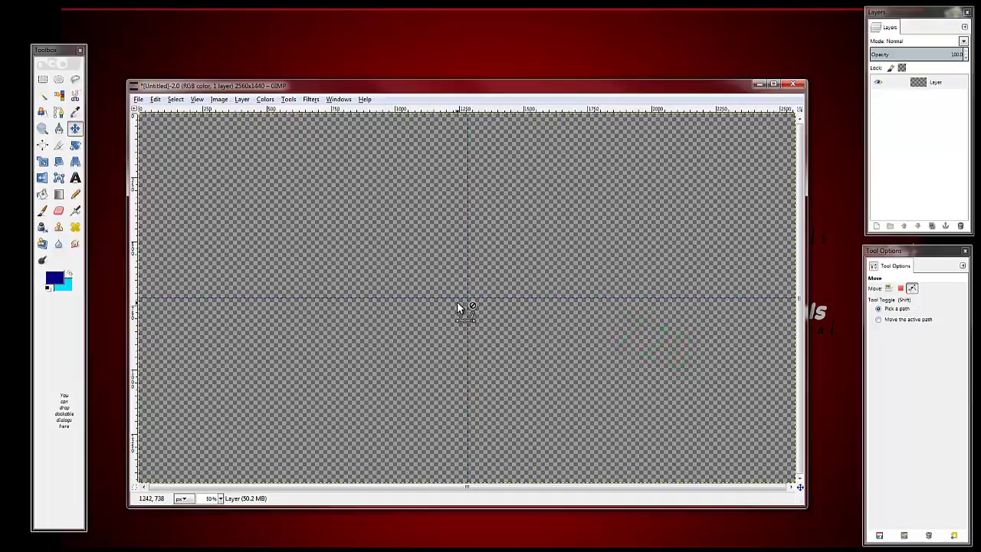
{"action": "scroll", "coordinate": [459, 307], "scroll_direction": "down", "scroll_amount": 1}
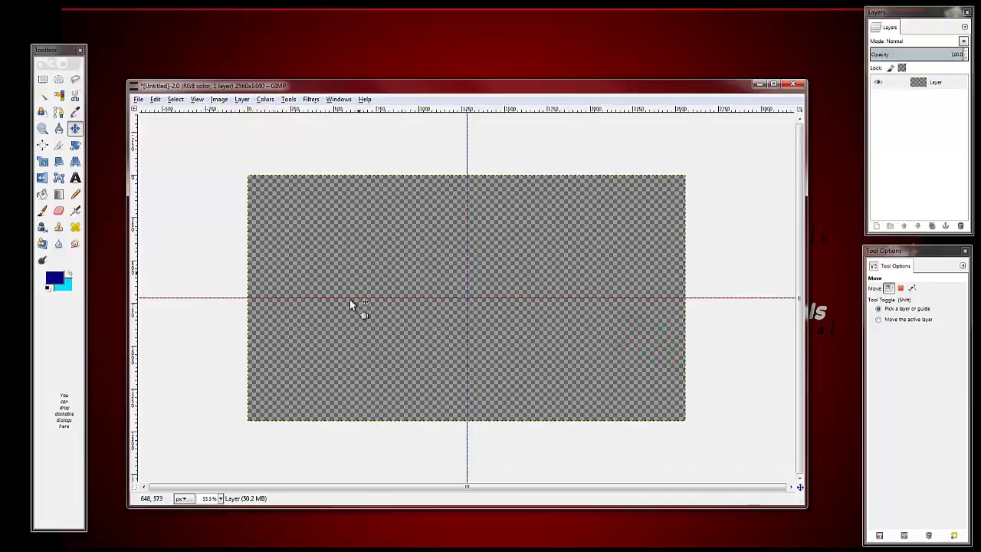
- Fill the layer with a radial cyan-to-dark-blue gradient, then add a black FG to Transparent vignette from the centre
{"action": "left_click", "coordinate": [59, 196]}
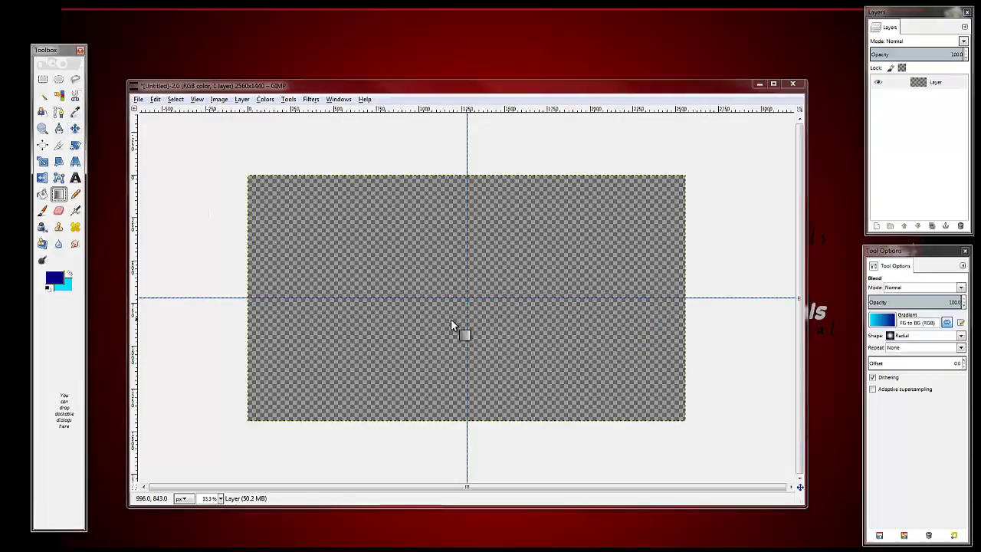
{"action": "left_click_drag", "start_coordinate": [466, 296], "coordinate": [686, 422]}
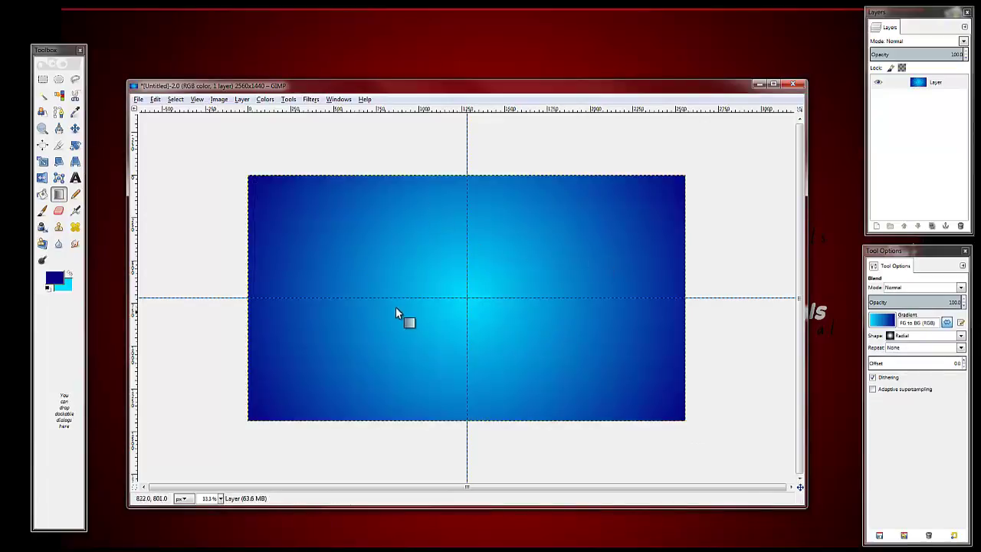
{"action": "left_click", "coordinate": [55, 280]}
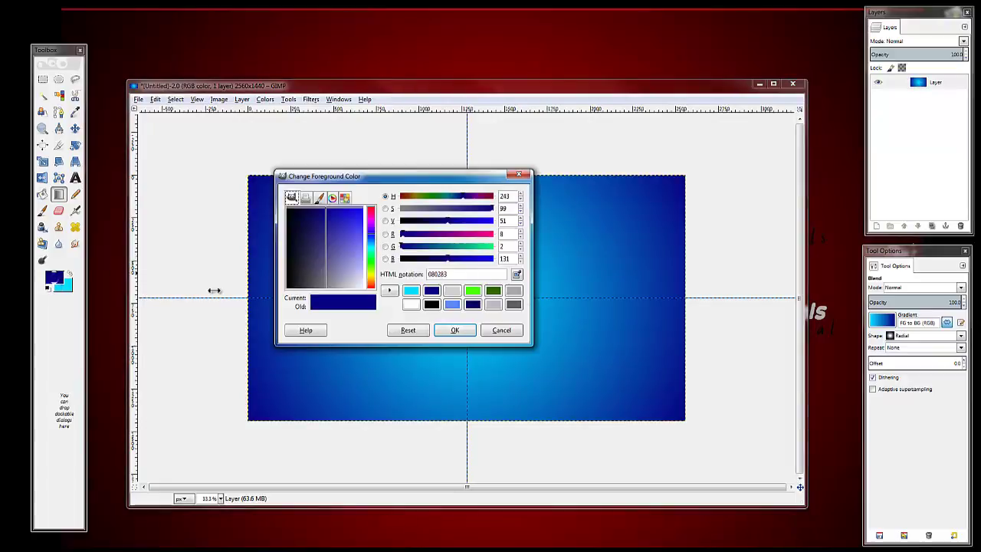
{"action": "left_click", "coordinate": [330, 271]}
{"action": "left_click", "coordinate": [451, 331]}
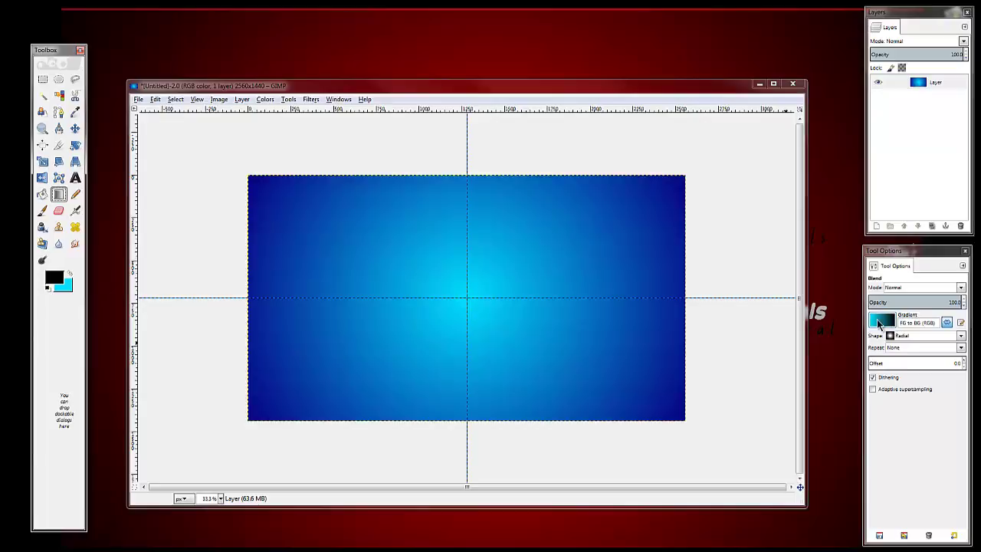
{"action": "left_click", "coordinate": [888, 322]}
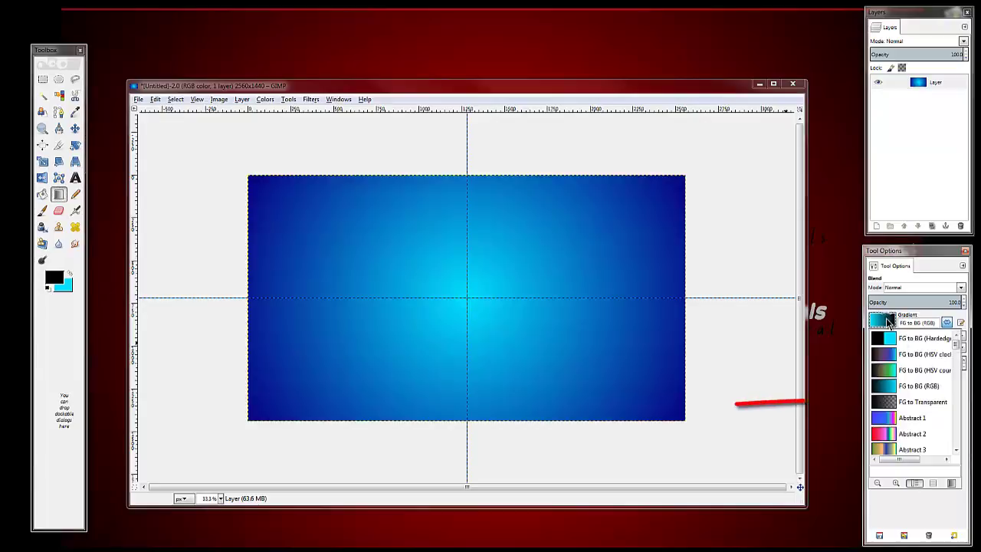
{"action": "left_click", "coordinate": [914, 403]}
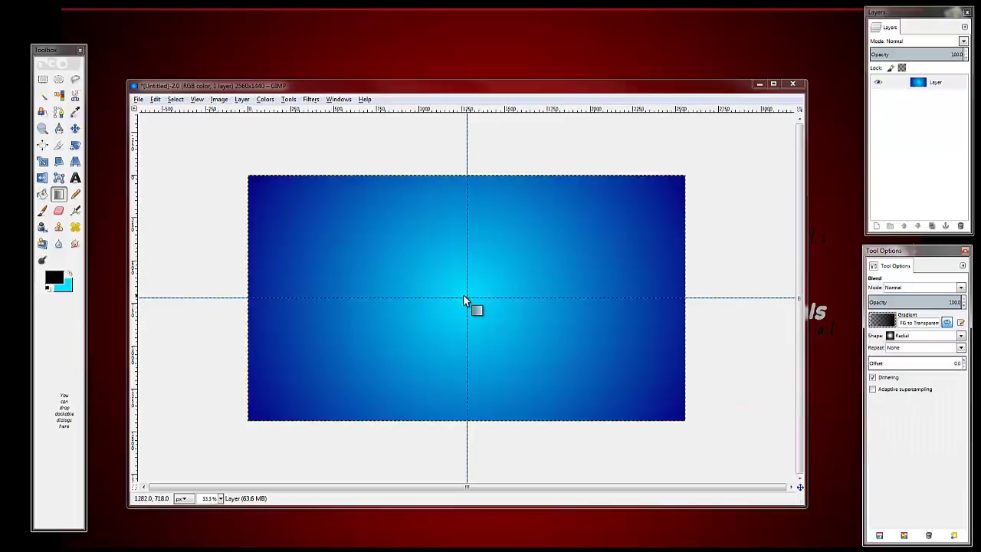
{"action": "left_click_drag", "start_coordinate": [467, 298], "coordinate": [684, 424]}
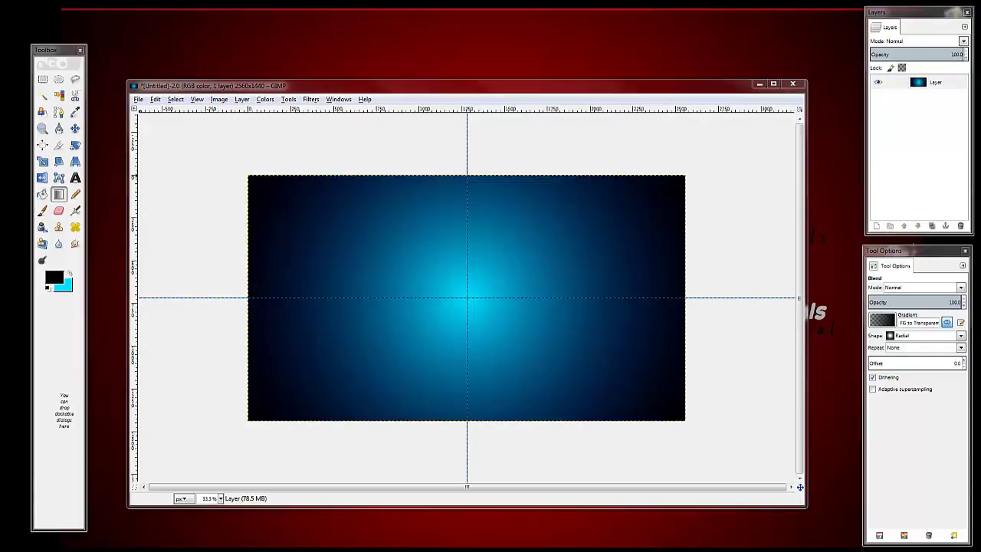
- Add a new transparent layer and type Nighthawk4321 near the image centre
{"action": "key", "text": "Return"}
{"action": "left_click", "coordinate": [943, 83]}
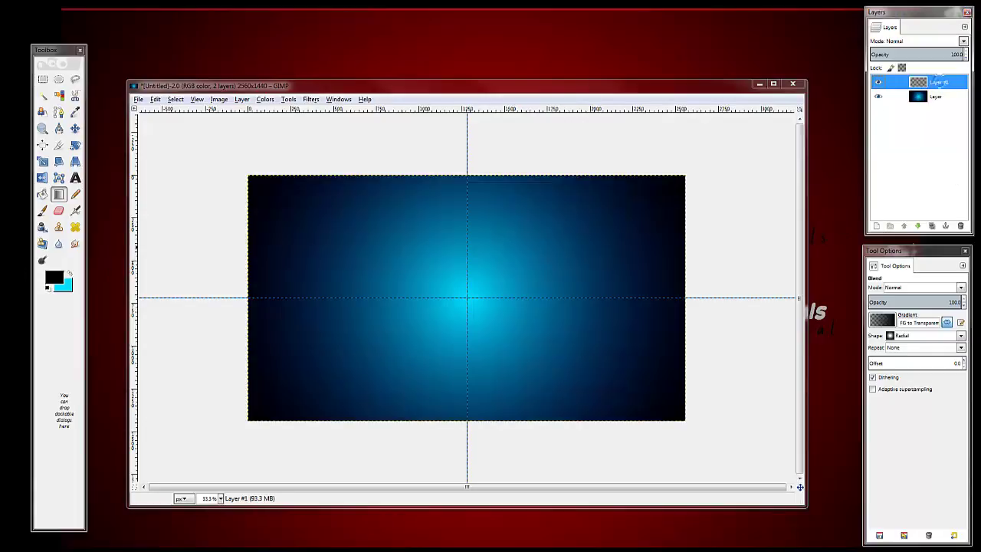
{"action": "left_click", "coordinate": [75, 178]}
{"action": "left_click", "coordinate": [418, 287]}
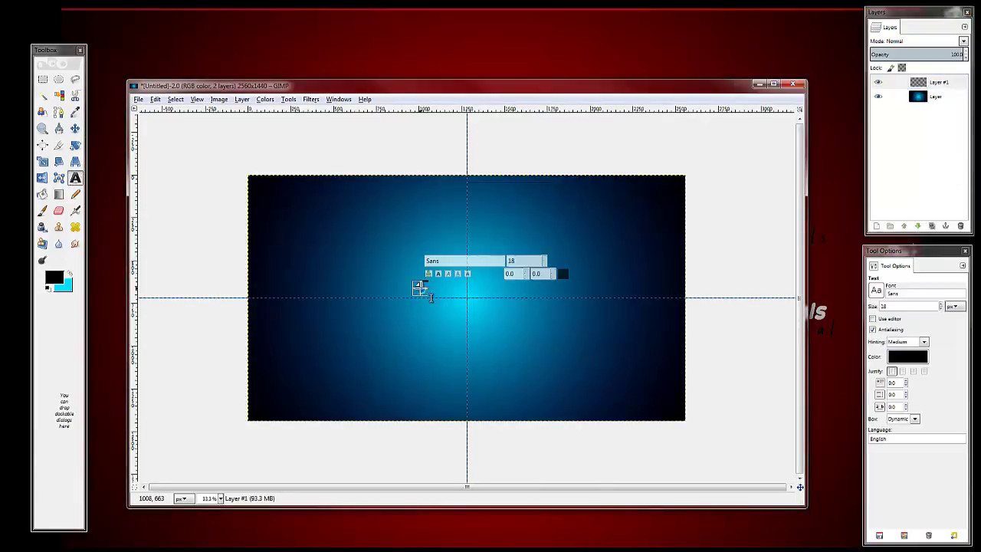
{"action": "type", "text": "Nighthawj"}
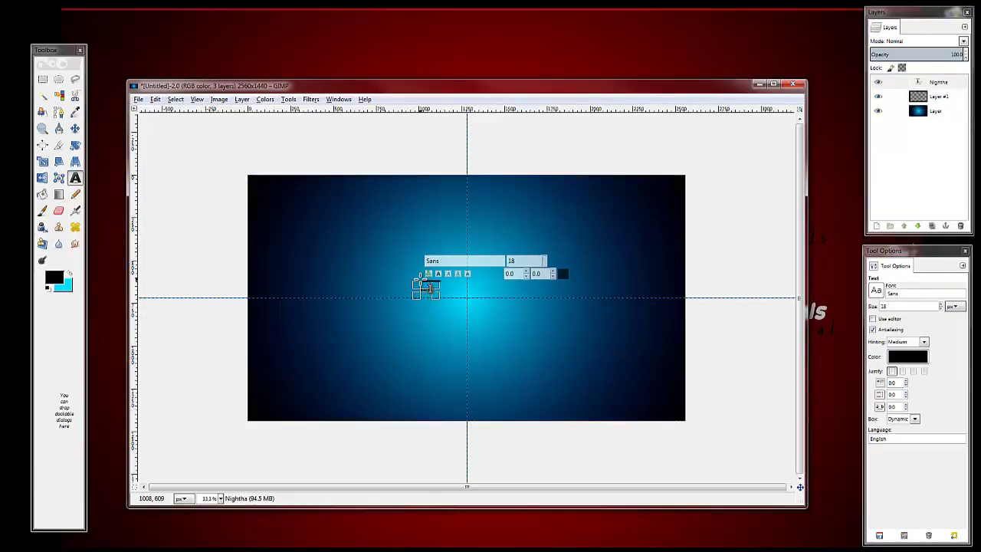
{"action": "key", "text": "BackSpace"}
{"action": "type", "text": "k4321"}
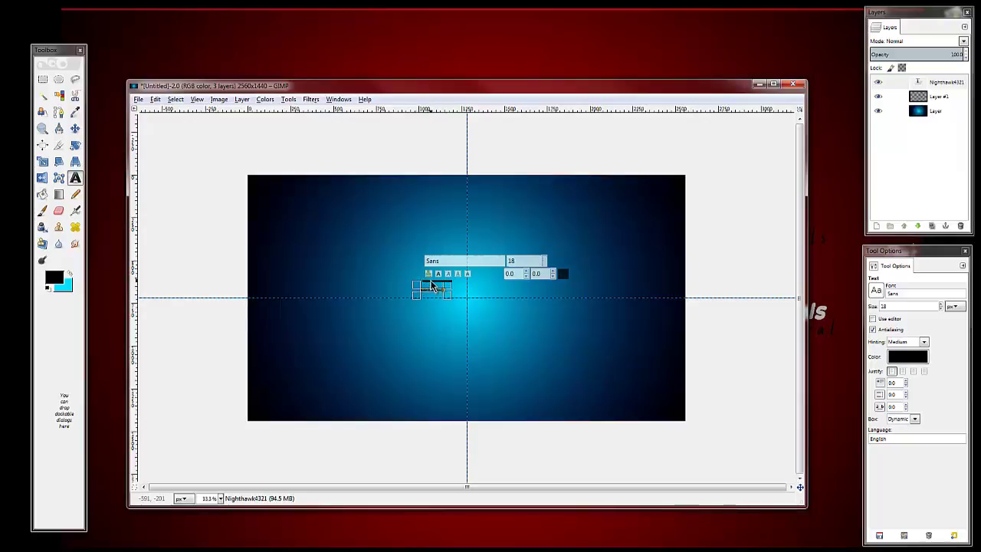
- Enlarge the Nighthawk4321 text to size 175
{"action": "key", "text": "ctrl+a"}
{"action": "double_click", "coordinate": [547, 261]}
{"action": "type", "text": "60"}
{"action": "key", "text": "Return"}
{"action": "scroll", "coordinate": [547, 261], "scroll_direction": "up", "scroll_amount": 10}
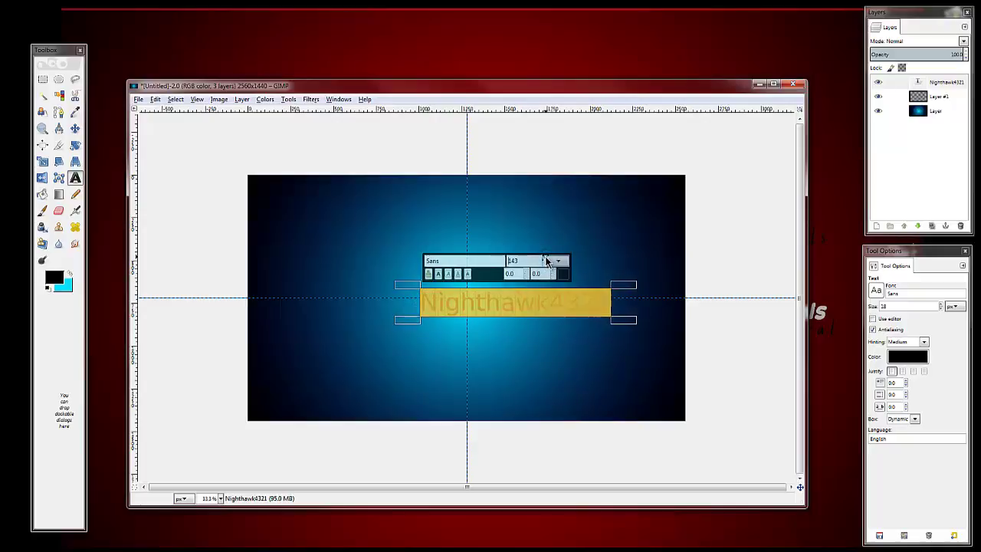
{"action": "scroll", "coordinate": [548, 261], "scroll_direction": "up", "scroll_amount": 3}
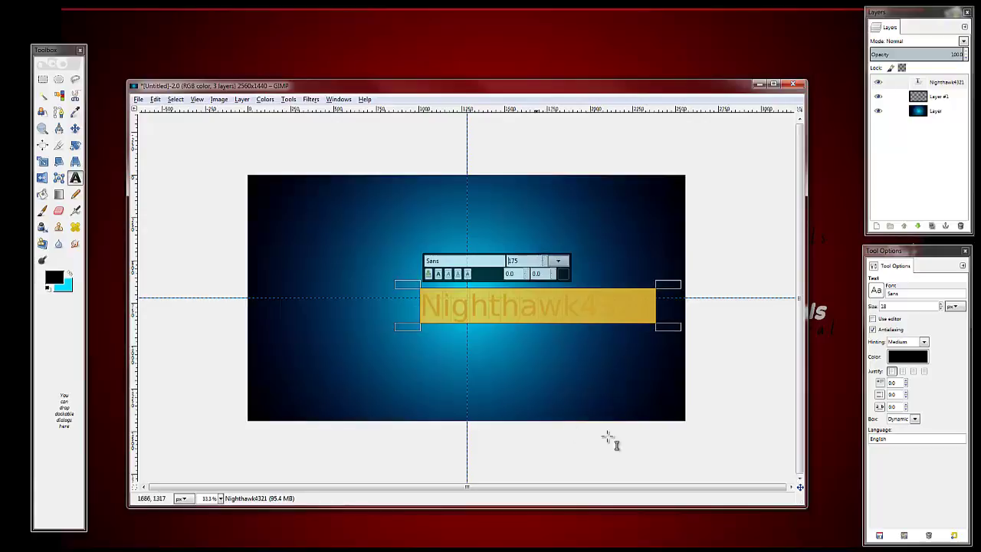
{"action": "left_click", "coordinate": [73, 129]}
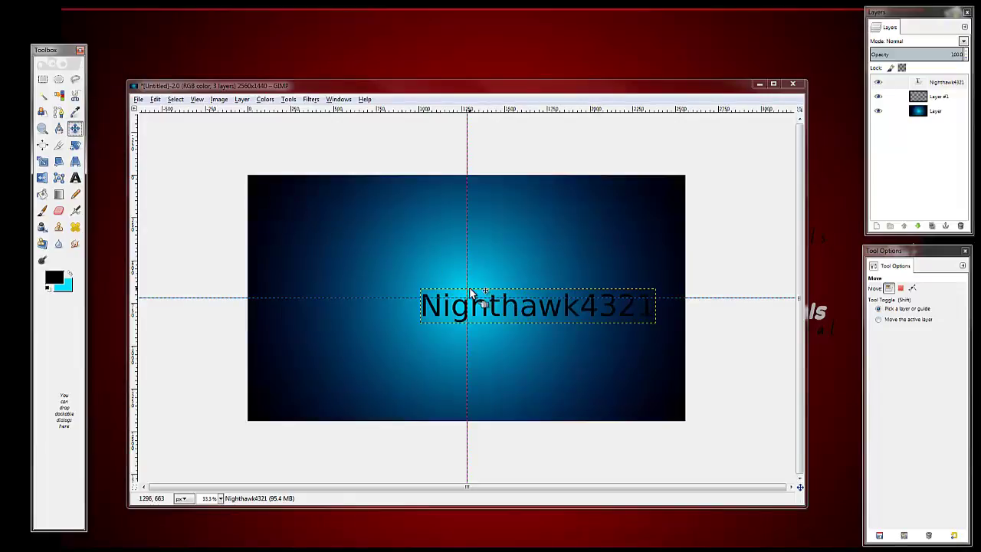
- Make the whole Nighthawk4321 text bold and change its font from Sans to 20th Century Font
{"action": "left_click", "coordinate": [75, 178]}
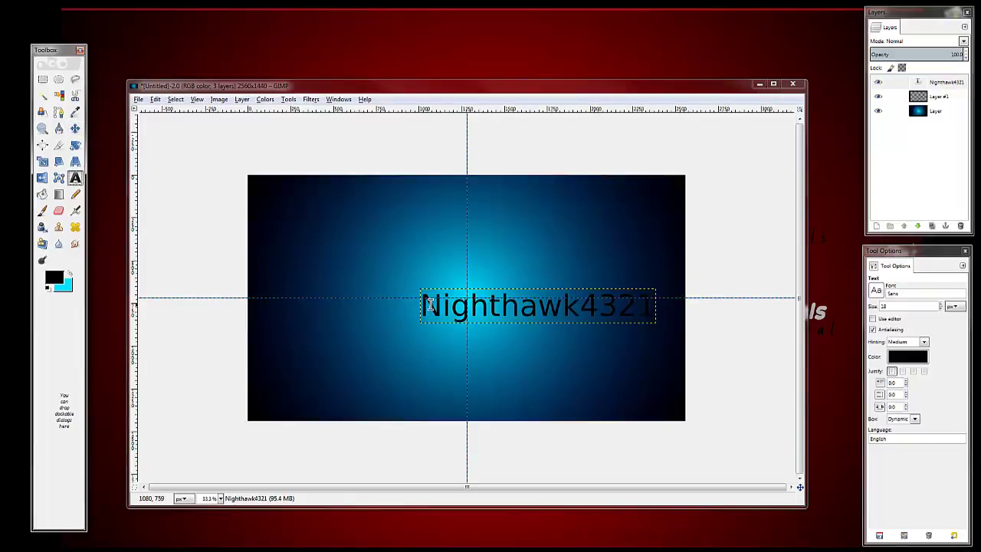
{"action": "left_click", "coordinate": [423, 306]}
{"action": "left_click_drag", "start_coordinate": [421, 307], "coordinate": [722, 313]}
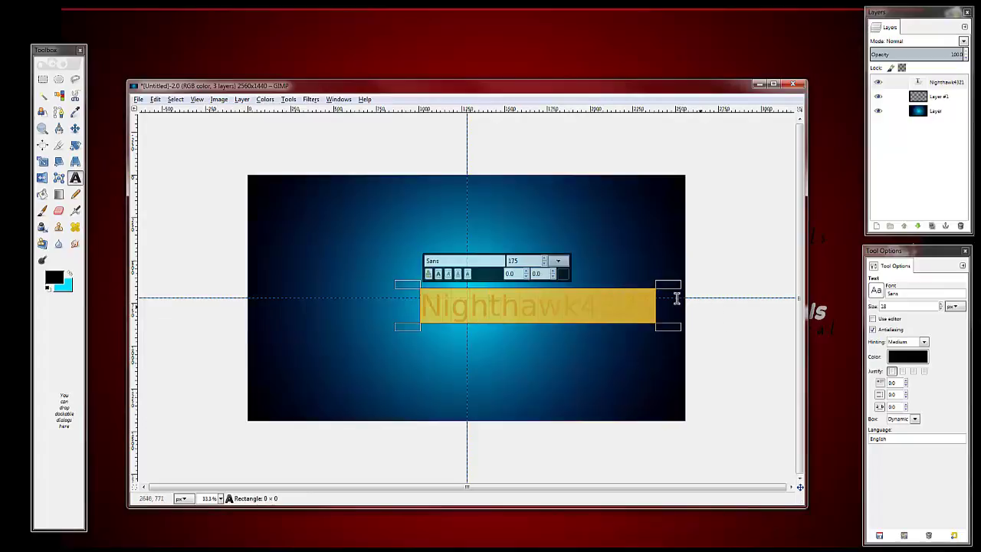
{"action": "left_click", "coordinate": [438, 275]}
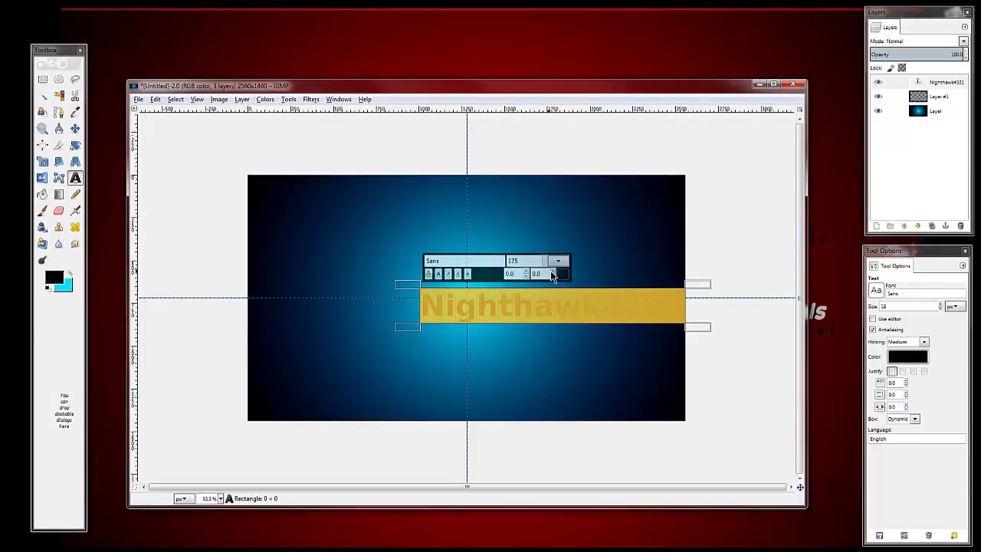
{"action": "left_click", "coordinate": [881, 293]}
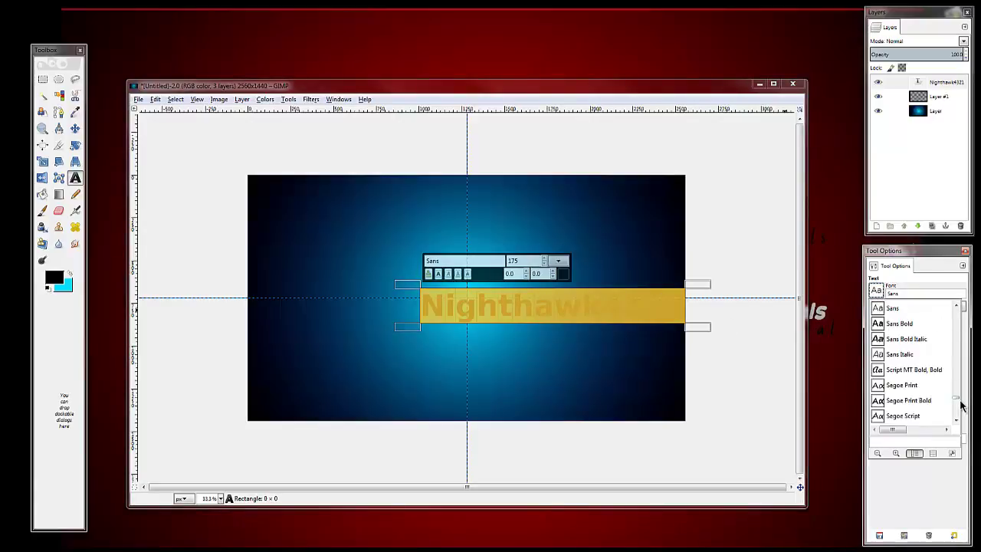
{"action": "left_click_drag", "start_coordinate": [957, 400], "coordinate": [958, 304]}
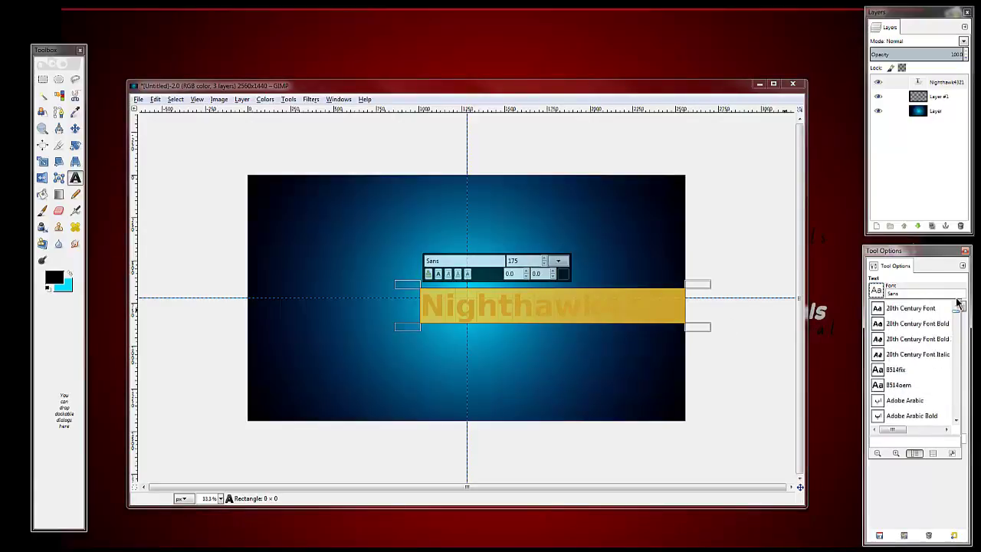
{"action": "left_click", "coordinate": [914, 309]}
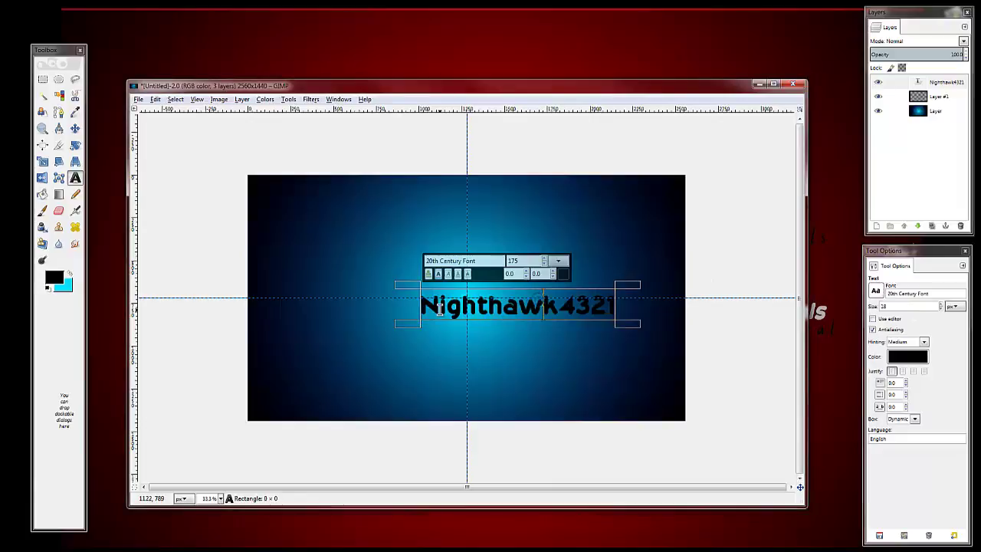
{"action": "left_click_drag", "start_coordinate": [422, 306], "coordinate": [629, 304]}
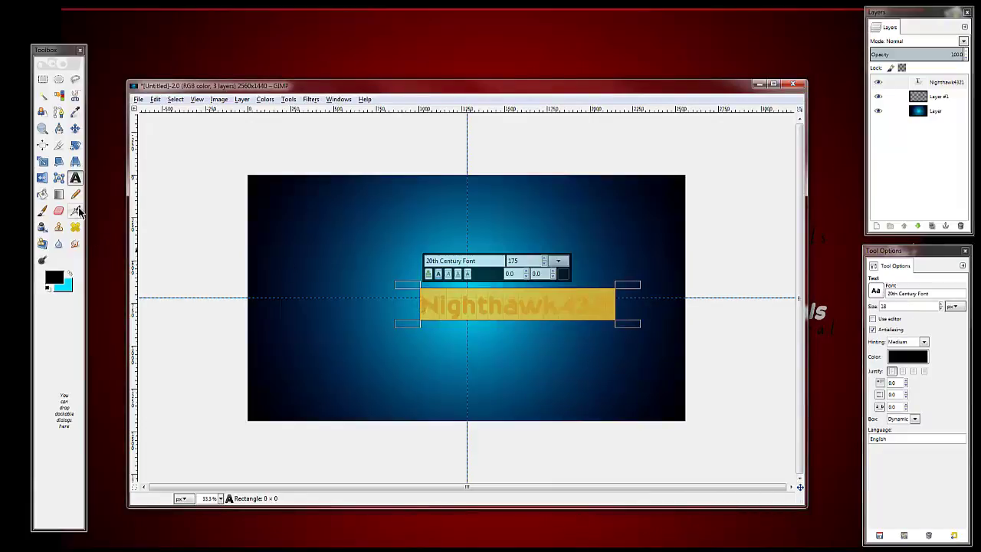
{"action": "left_click", "coordinate": [75, 129]}
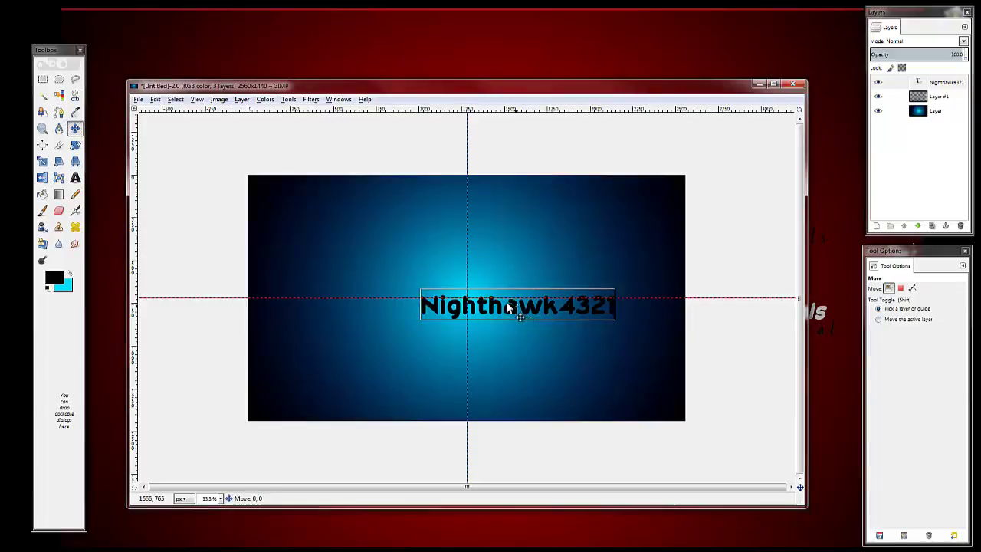